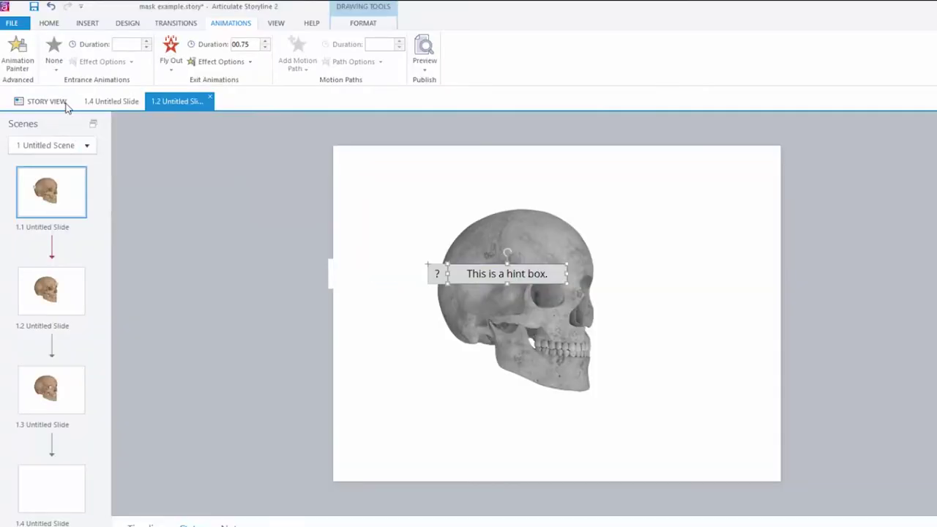
Give the hint box a Fly In entrance from the left
{"action": "left_click", "coordinate": [54, 59]}
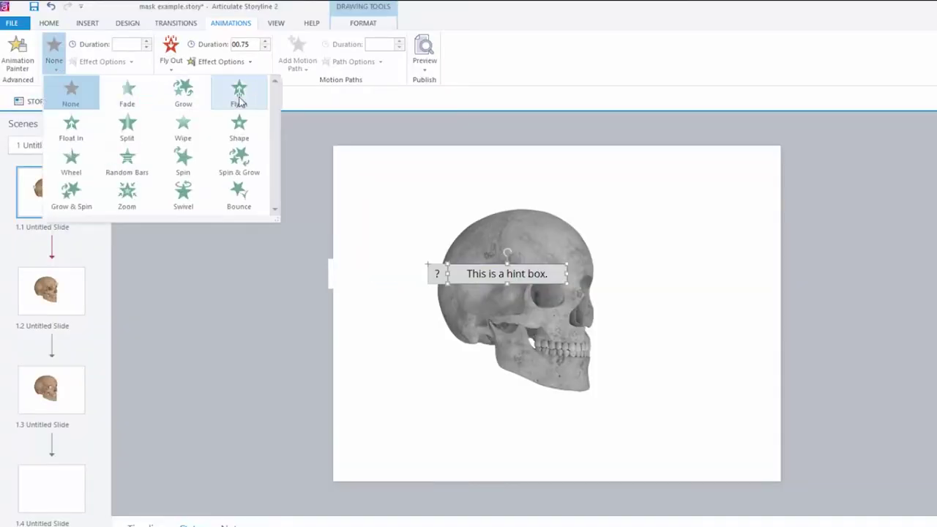
{"action": "left_click", "coordinate": [238, 93]}
{"action": "left_click", "coordinate": [131, 63]}
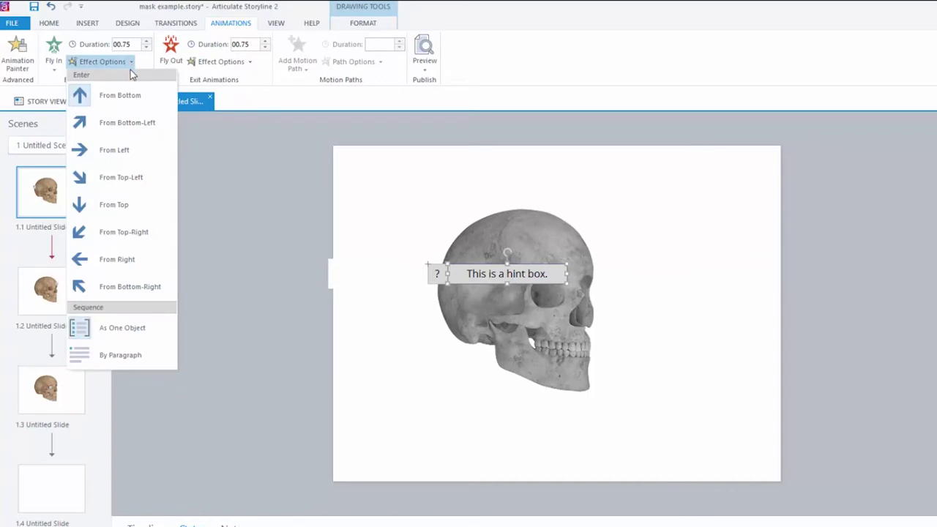
{"action": "left_click", "coordinate": [124, 149]}
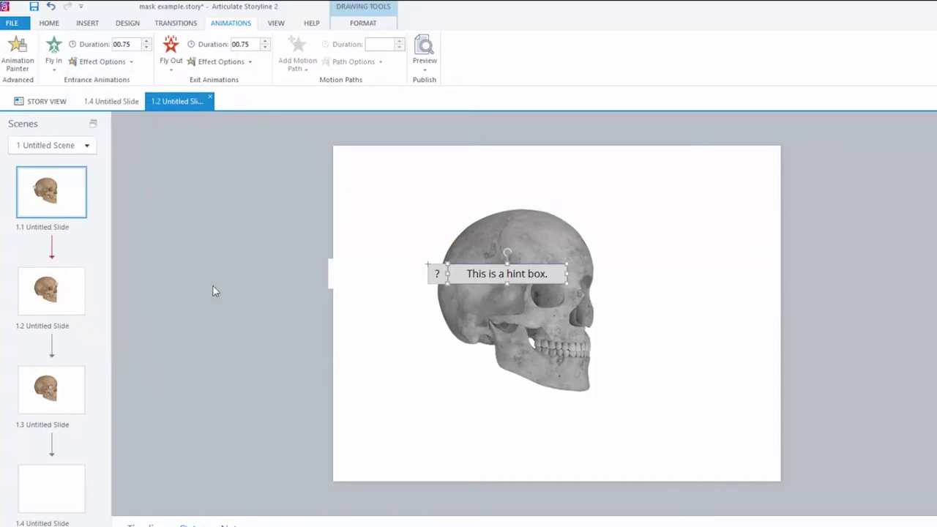
Move the white rectangle a little higher and preview this slide
{"action": "left_click", "coordinate": [355, 281]}
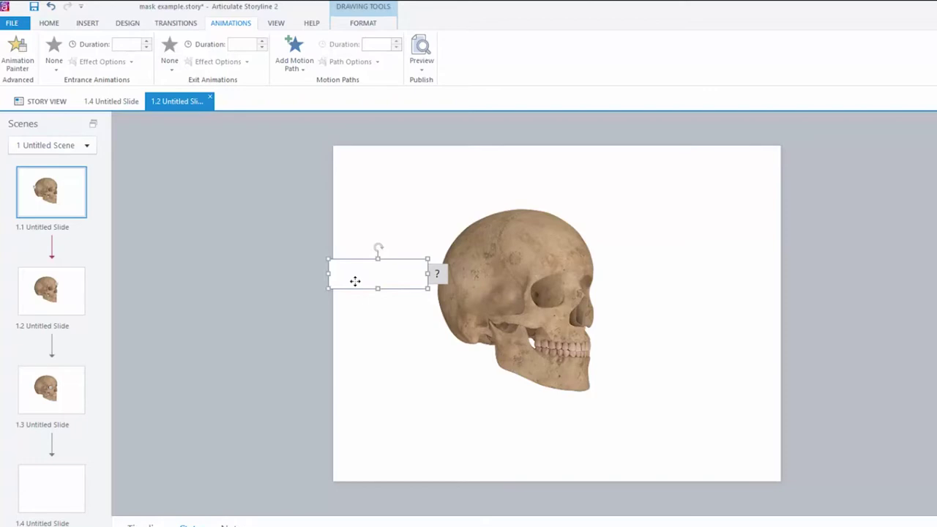
{"action": "left_click_drag", "start_coordinate": [355, 284], "coordinate": [357, 251]}
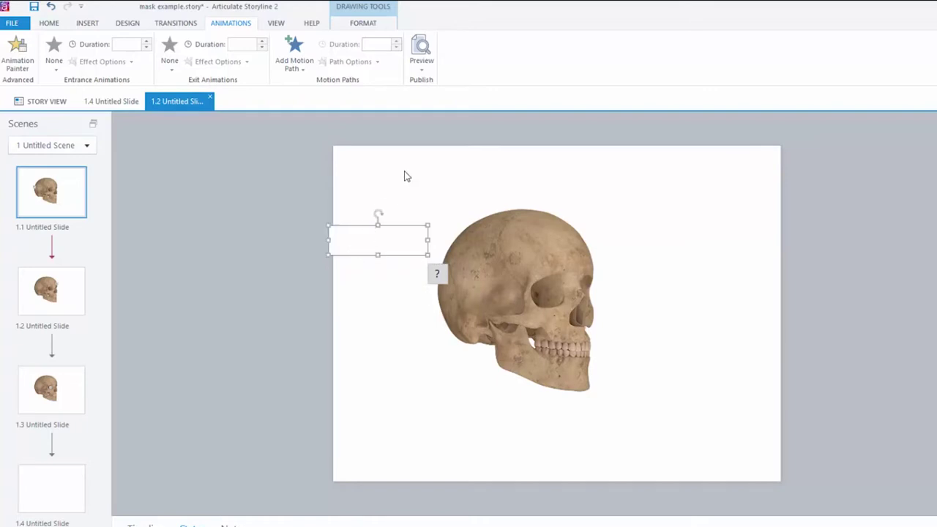
{"action": "left_click", "coordinate": [421, 66]}
{"action": "left_click", "coordinate": [439, 83]}
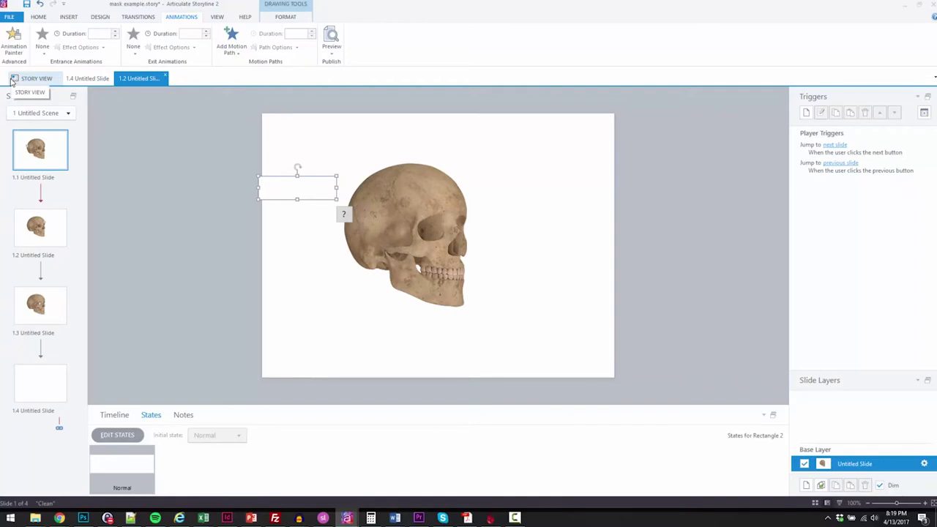
On slide 1.2, move the question-mark hint button beside the skull's crown
{"action": "left_click", "coordinate": [40, 227]}
{"action": "left_click", "coordinate": [309, 233]}
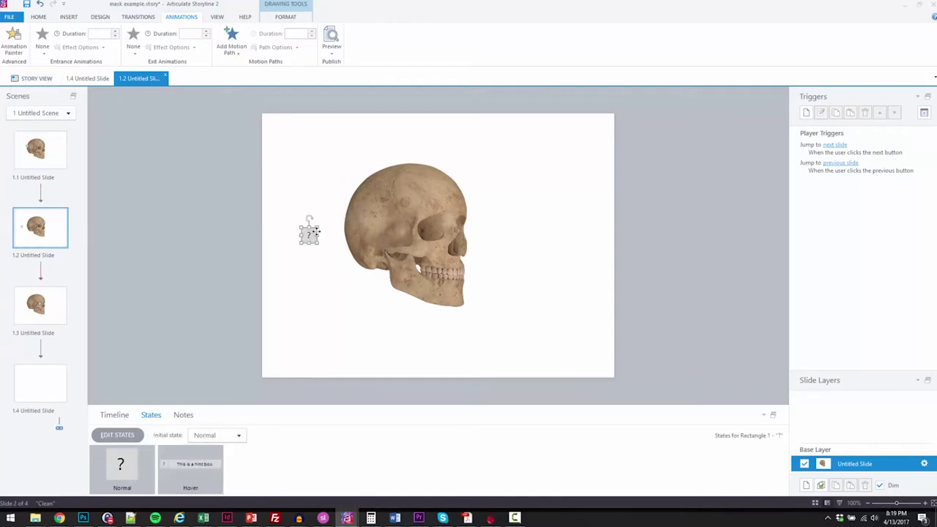
{"action": "left_click_drag", "start_coordinate": [464, 183], "coordinate": [464, 183]}
Ctrl-drag a copy of the skull picture to the left
{"action": "key", "text": "Escape"}
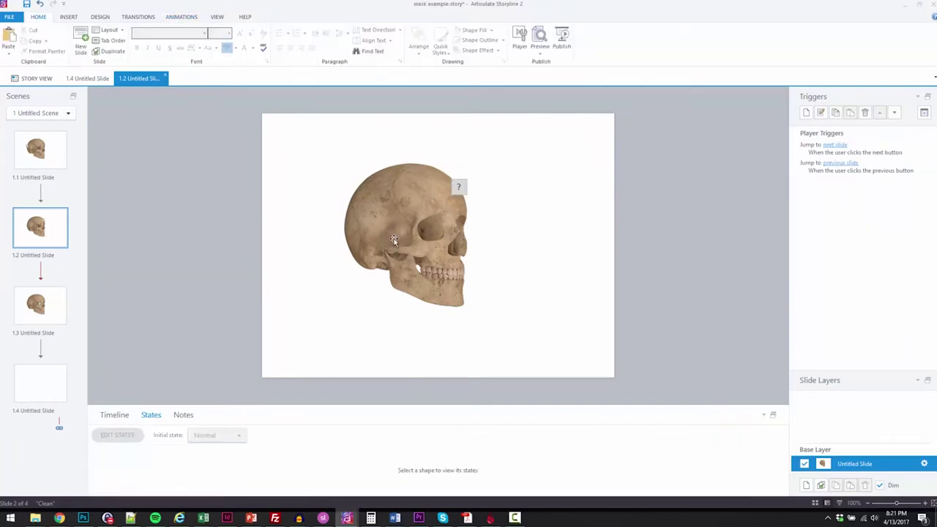
{"action": "left_click", "coordinate": [399, 233]}
{"action": "left_click_drag", "start_coordinate": [399, 233], "coordinate": [372, 236]}
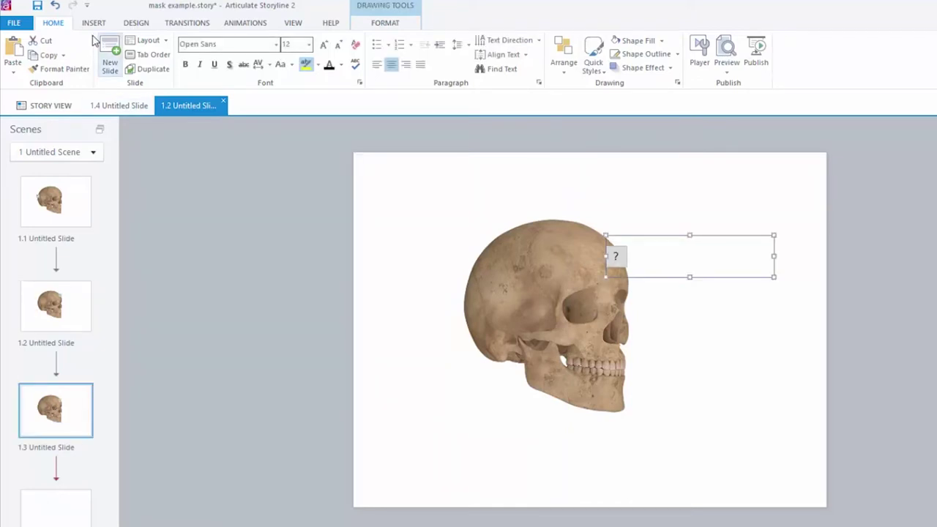
Place the question-mark shape at the hint text box's left end, then preview with F12
{"action": "left_click", "coordinate": [93, 24]}
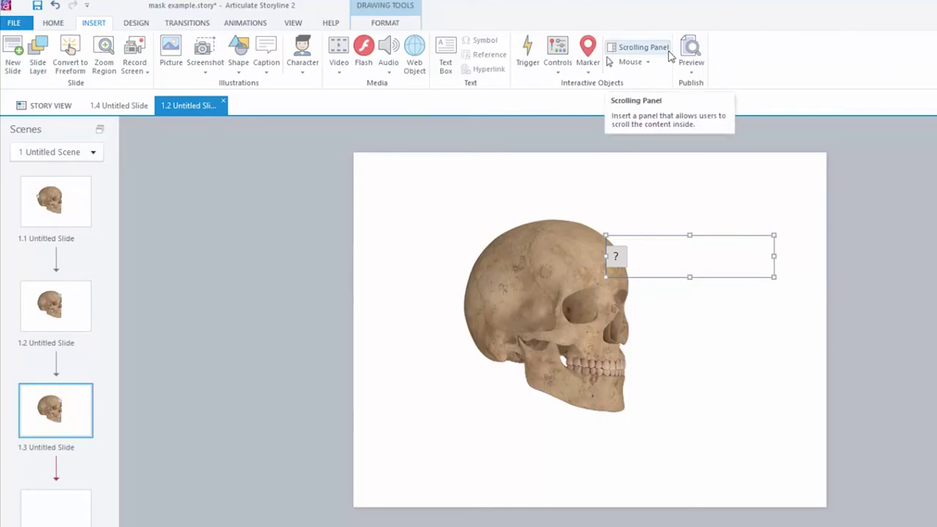
{"action": "left_click_drag", "start_coordinate": [534, 246], "coordinate": [624, 252]}
{"action": "key", "text": "F12"}
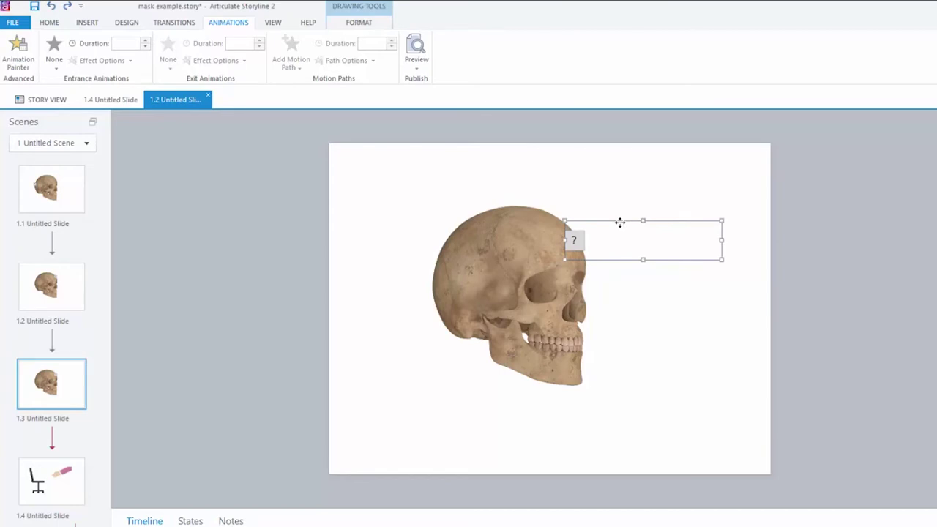
Copy the hint box down the skull toward the eye, jaw and chin, nudging each into place
{"action": "left_click_drag", "start_coordinate": [620, 222], "coordinate": [575, 270]}
{"action": "key", "text": "Right"}
{"action": "key", "text": "Right"}
{"action": "key", "text": "Right"}
{"action": "key", "text": "Right"}
{"action": "key", "text": "Right"}
{"action": "key", "text": "Right"}
{"action": "key", "text": "Right"}
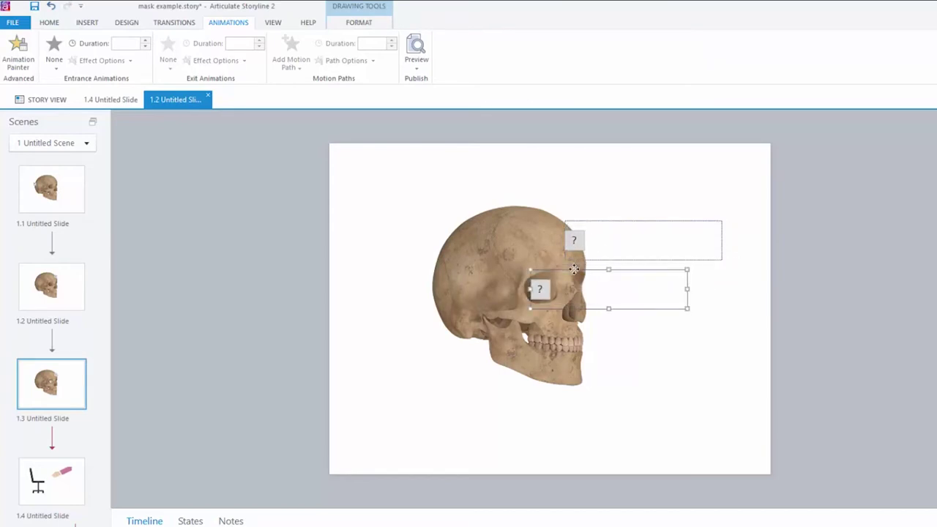
{"action": "left_click_drag", "start_coordinate": [595, 271], "coordinate": [524, 310]}
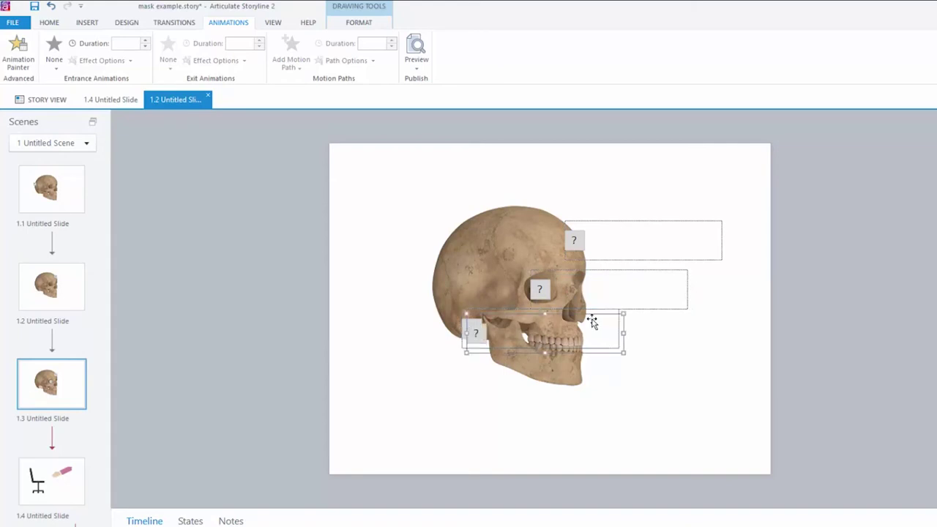
{"action": "left_click_drag", "start_coordinate": [563, 312], "coordinate": [637, 358]}
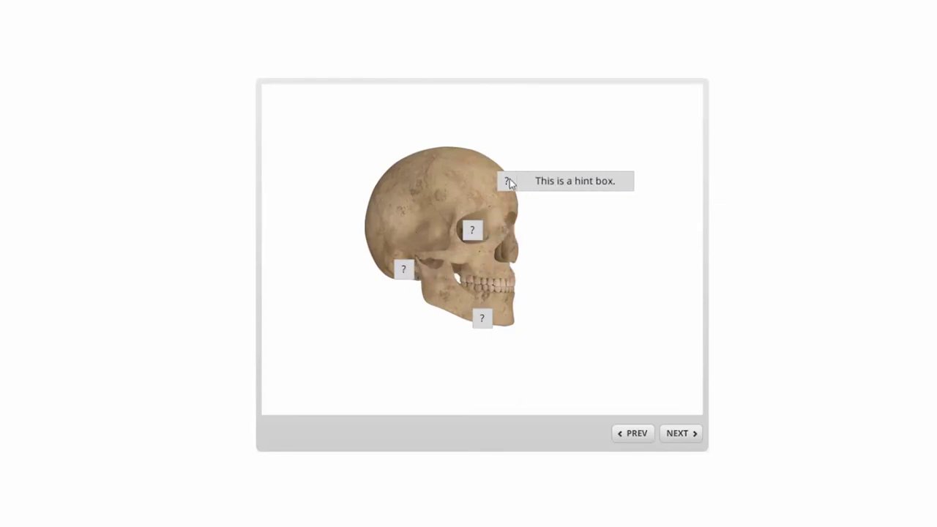
Nudge the arm picture slightly up-left inside the scrolling-panel mask
{"action": "mouse_move", "coordinate": [472, 229]}
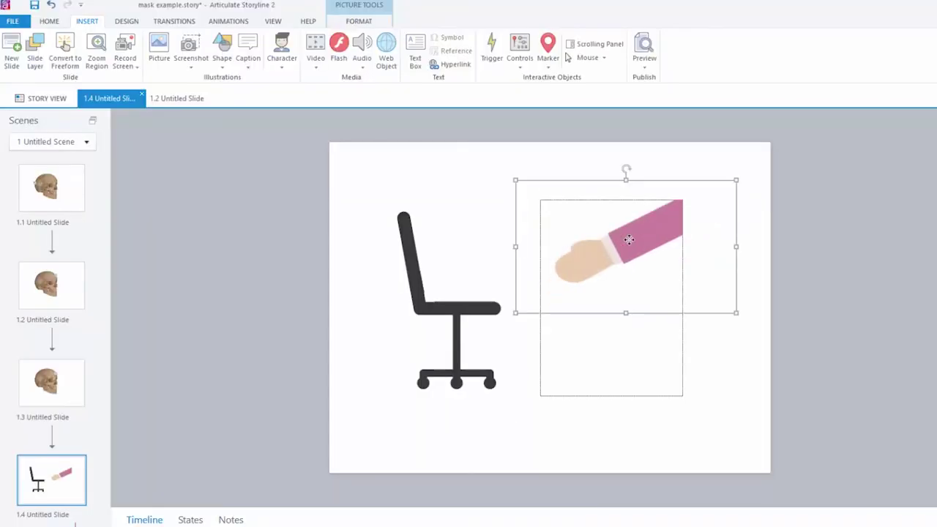
{"action": "left_click", "coordinate": [628, 241]}
{"action": "key", "text": "Escape"}
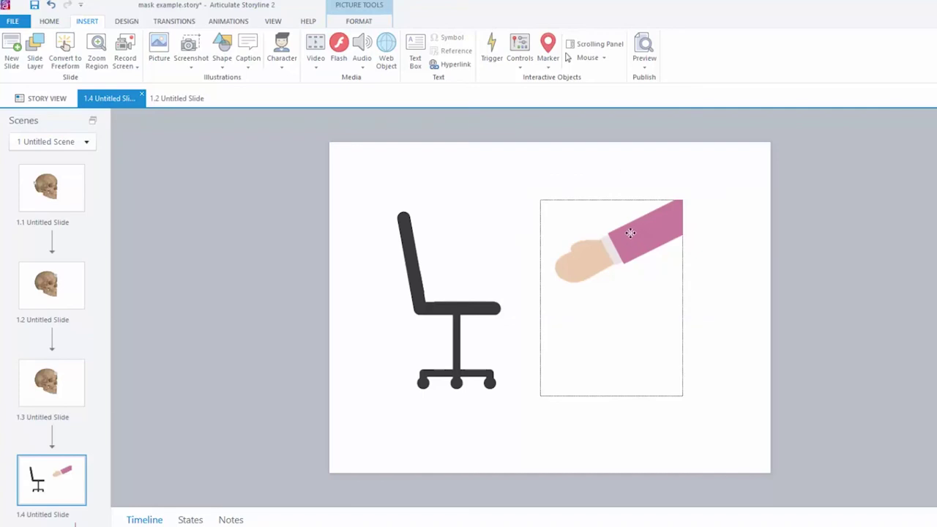
{"action": "left_click_drag", "start_coordinate": [630, 232], "coordinate": [626, 228]}
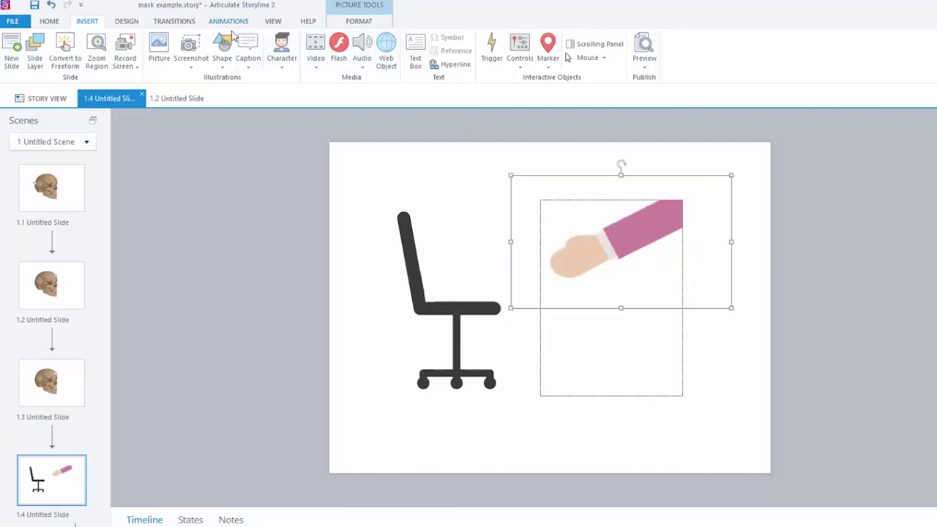
Give the arm picture a Fly In entrance from the top right
{"action": "left_click", "coordinate": [173, 21]}
{"action": "left_click", "coordinate": [227, 22]}
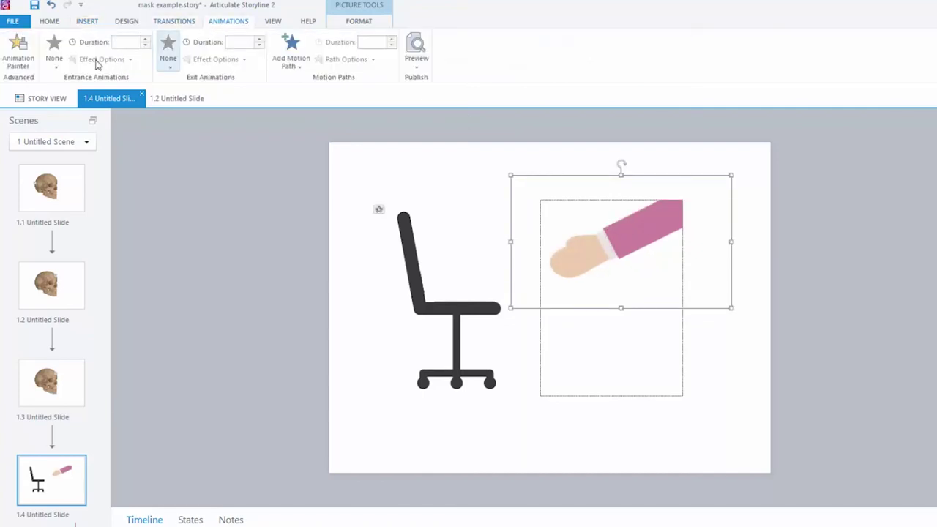
{"action": "left_click", "coordinate": [54, 53]}
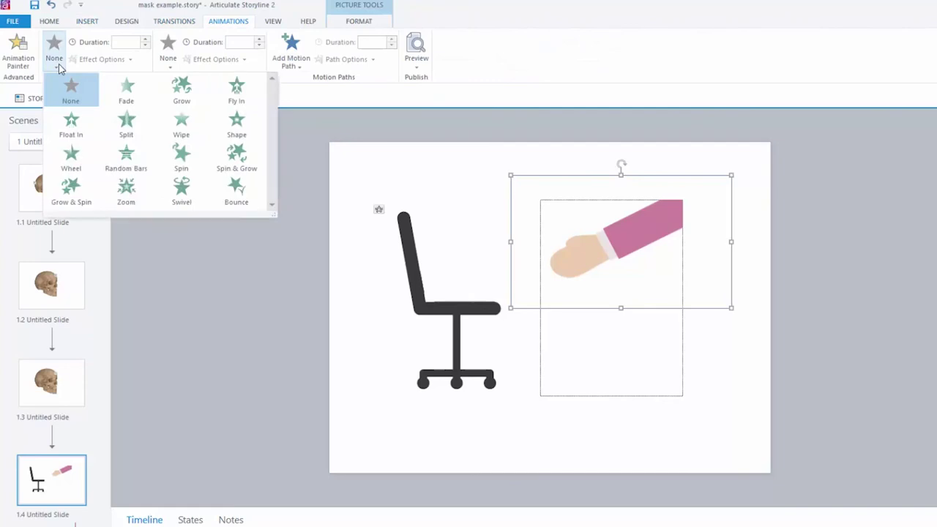
{"action": "left_click", "coordinate": [232, 91]}
{"action": "left_click", "coordinate": [122, 59]}
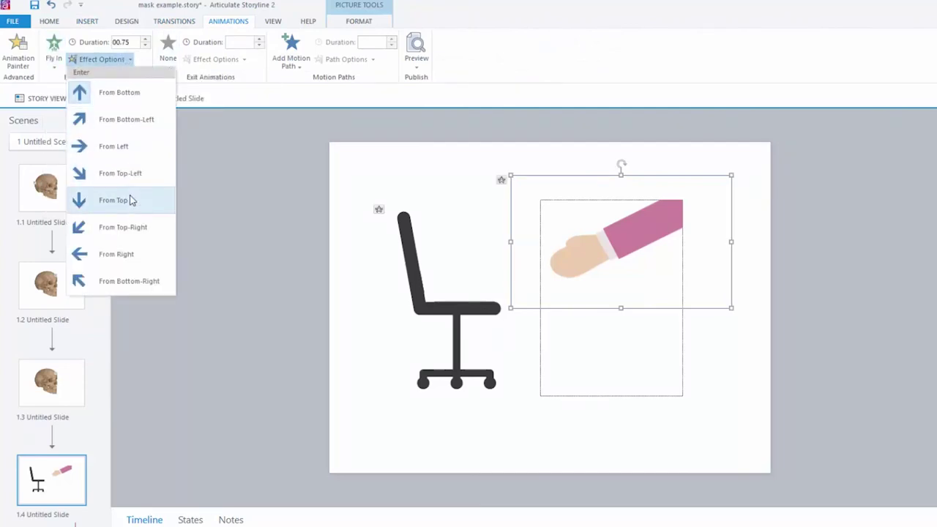
{"action": "left_click", "coordinate": [125, 227]}
{"action": "left_click", "coordinate": [421, 69]}
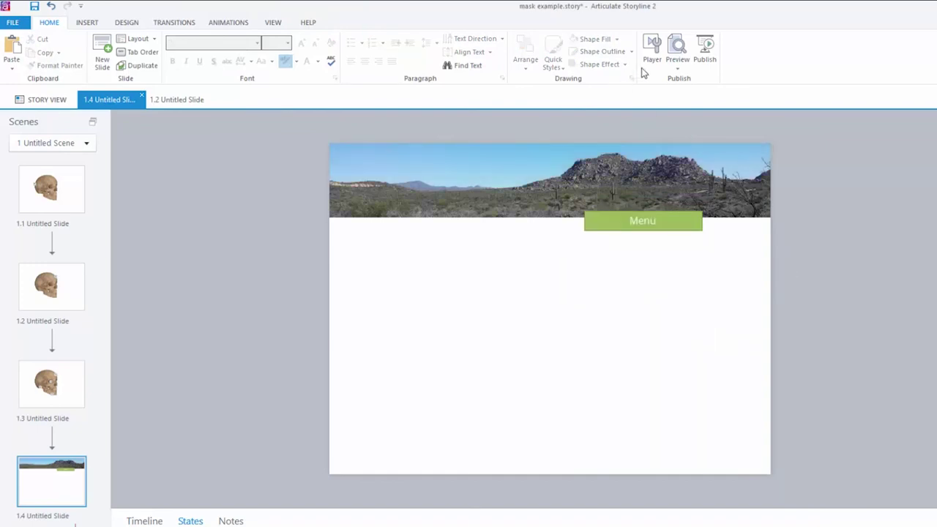
Preview this slide and reveal the Menu drop-down's Item 1 to Item 5 list
{"action": "left_click", "coordinate": [679, 65]}
{"action": "left_click", "coordinate": [685, 82]}
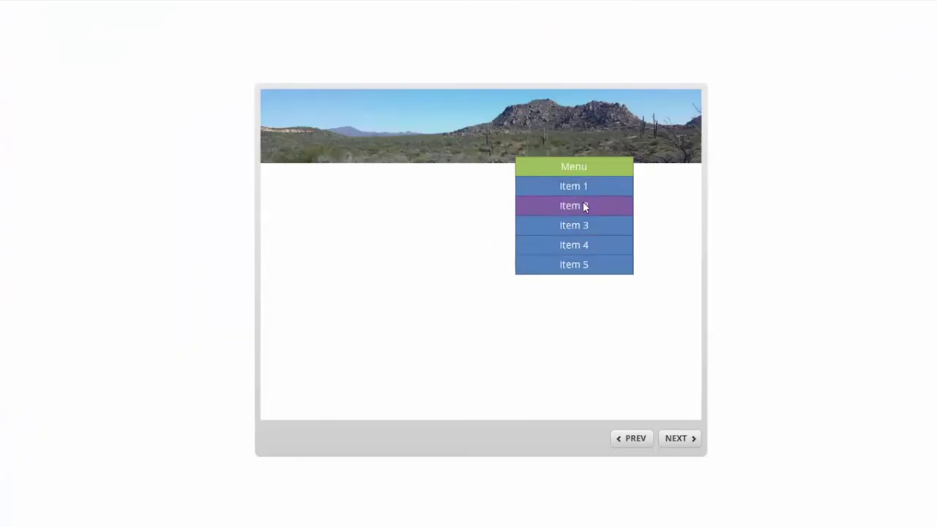
{"action": "mouse_move", "coordinate": [564, 168]}
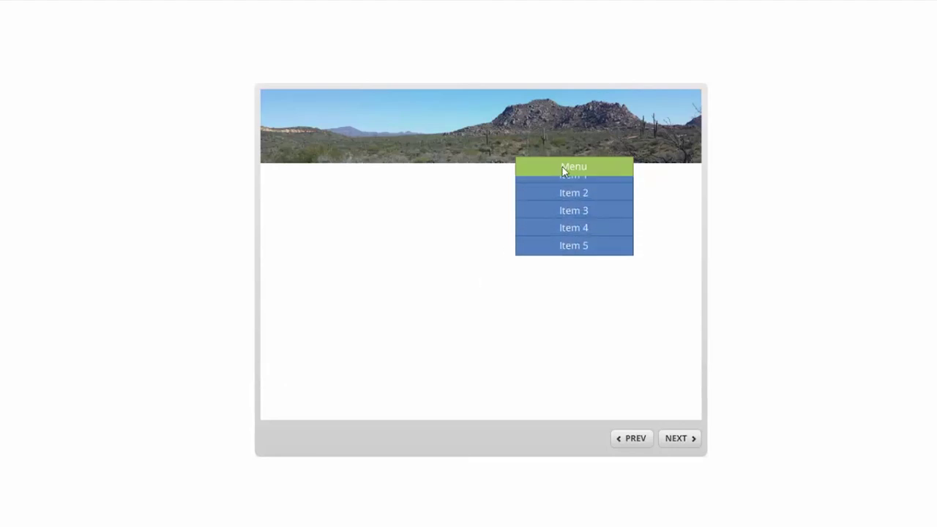